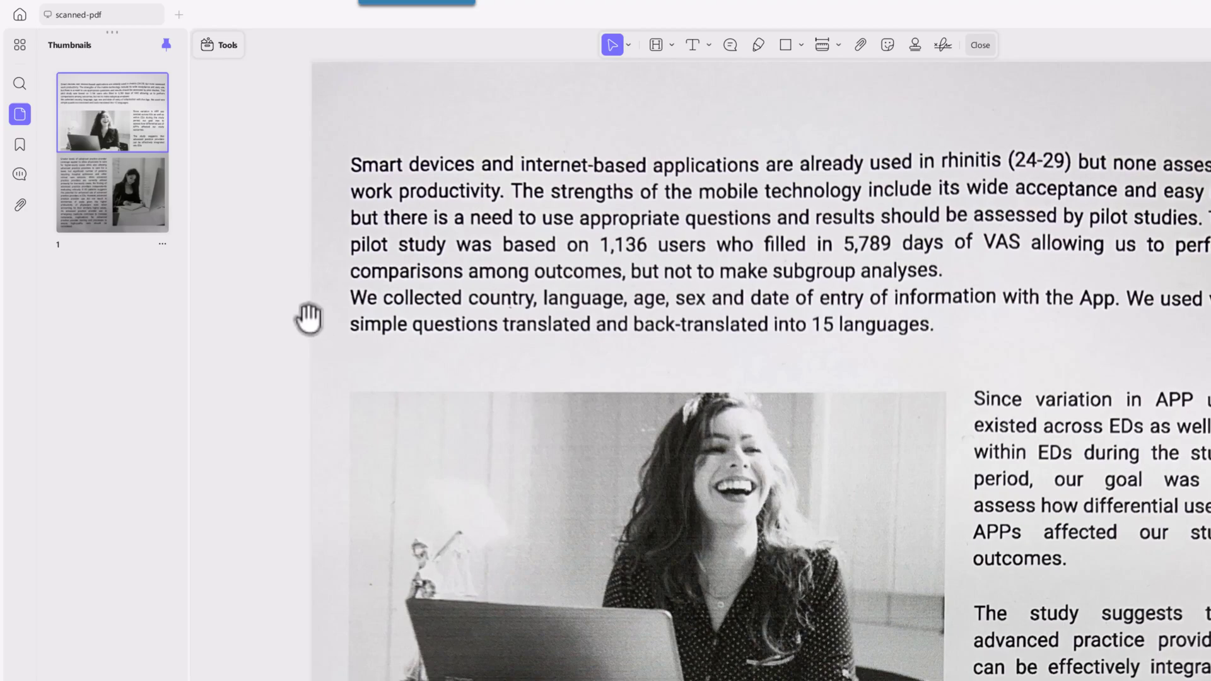
Set up OCR of the scanned page as an Editable PDF (Dual-layer OCR) in English.
{"action": "left_click", "coordinate": [224, 47]}
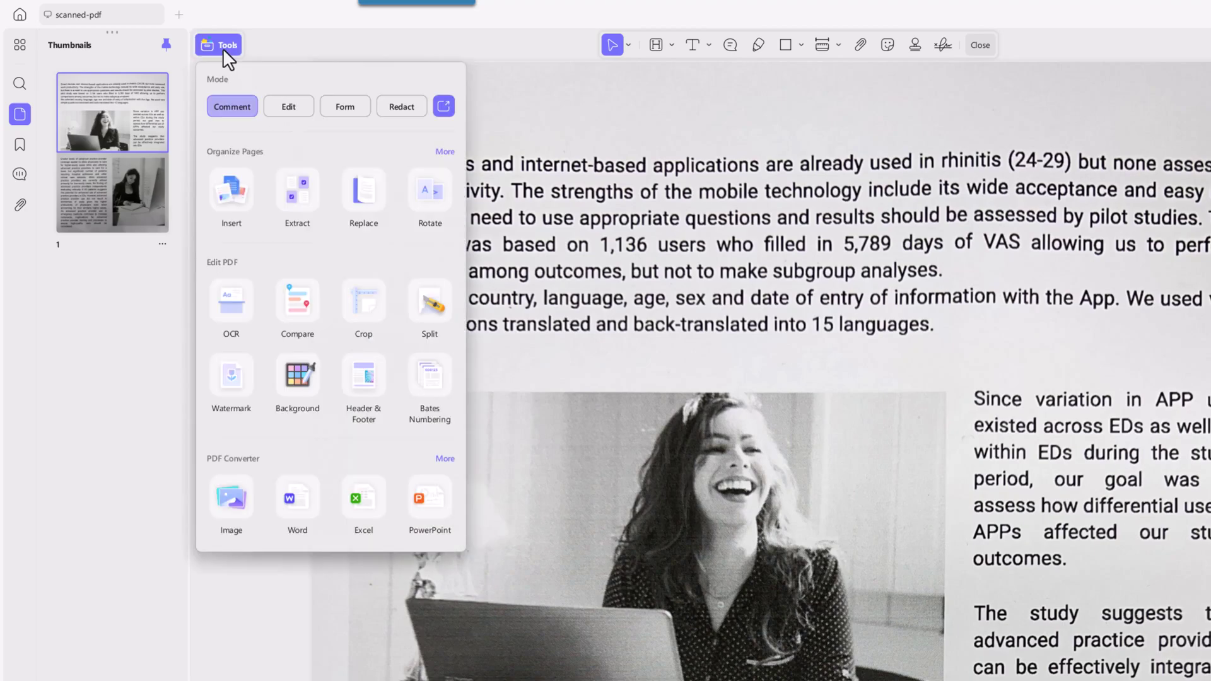
{"action": "left_click", "coordinate": [229, 300]}
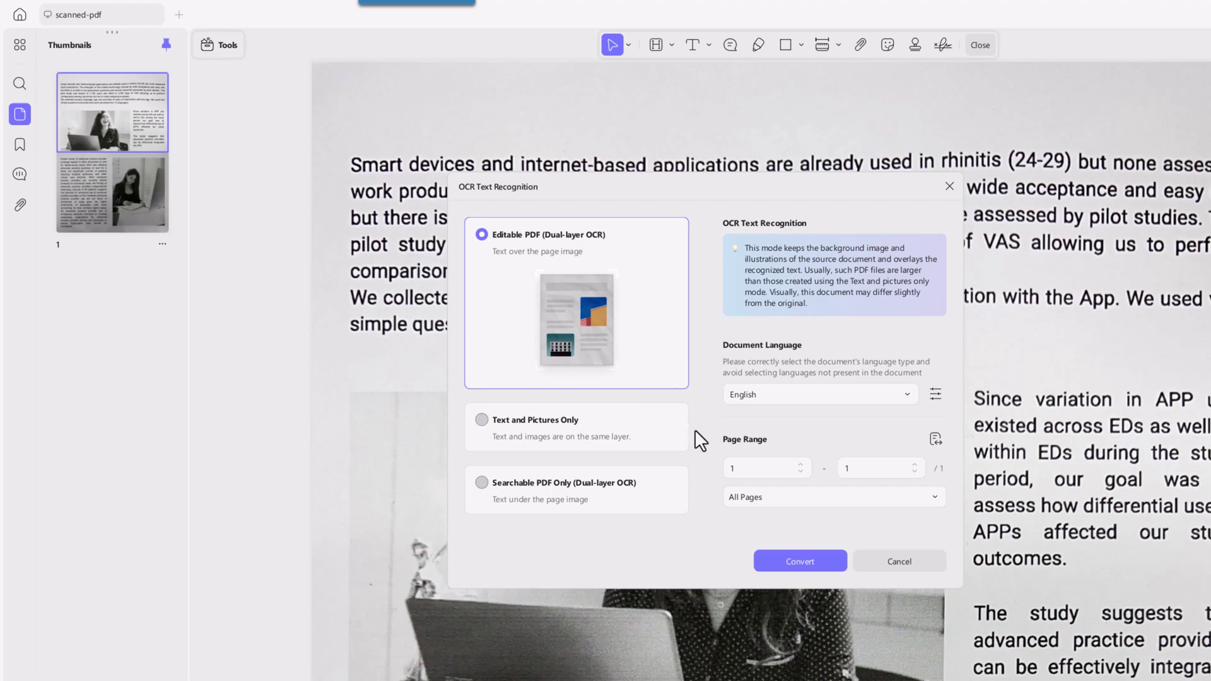
{"action": "left_click", "coordinate": [672, 436]}
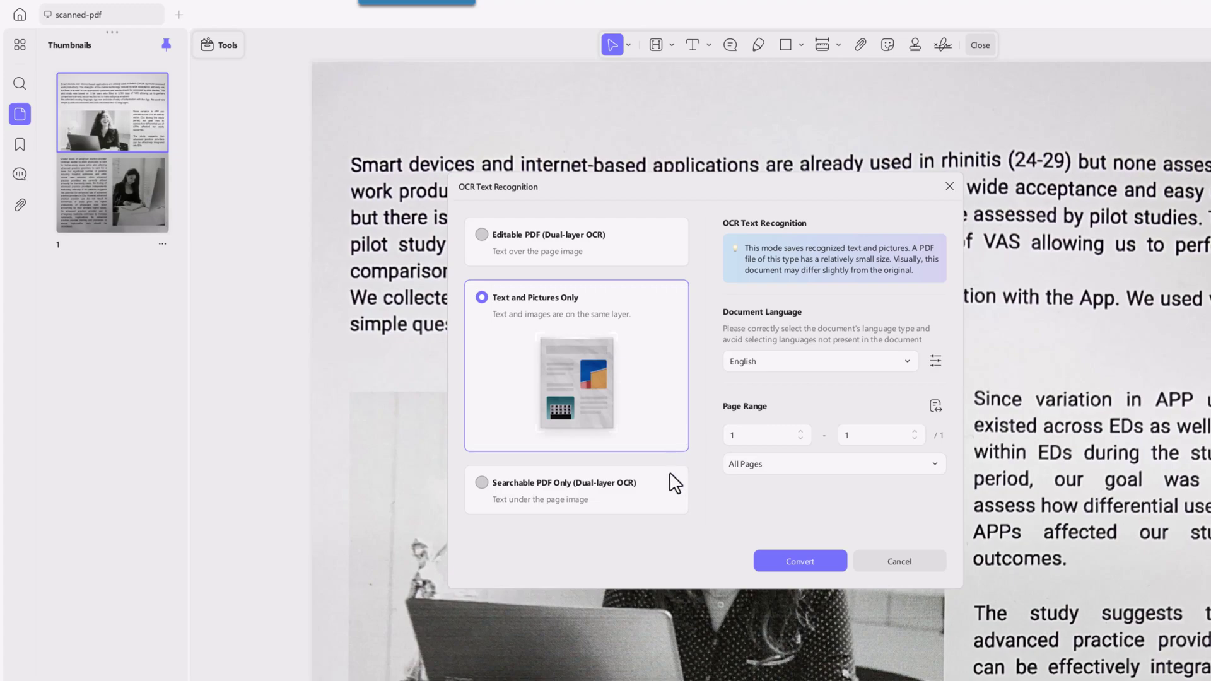
{"action": "left_click", "coordinate": [670, 498]}
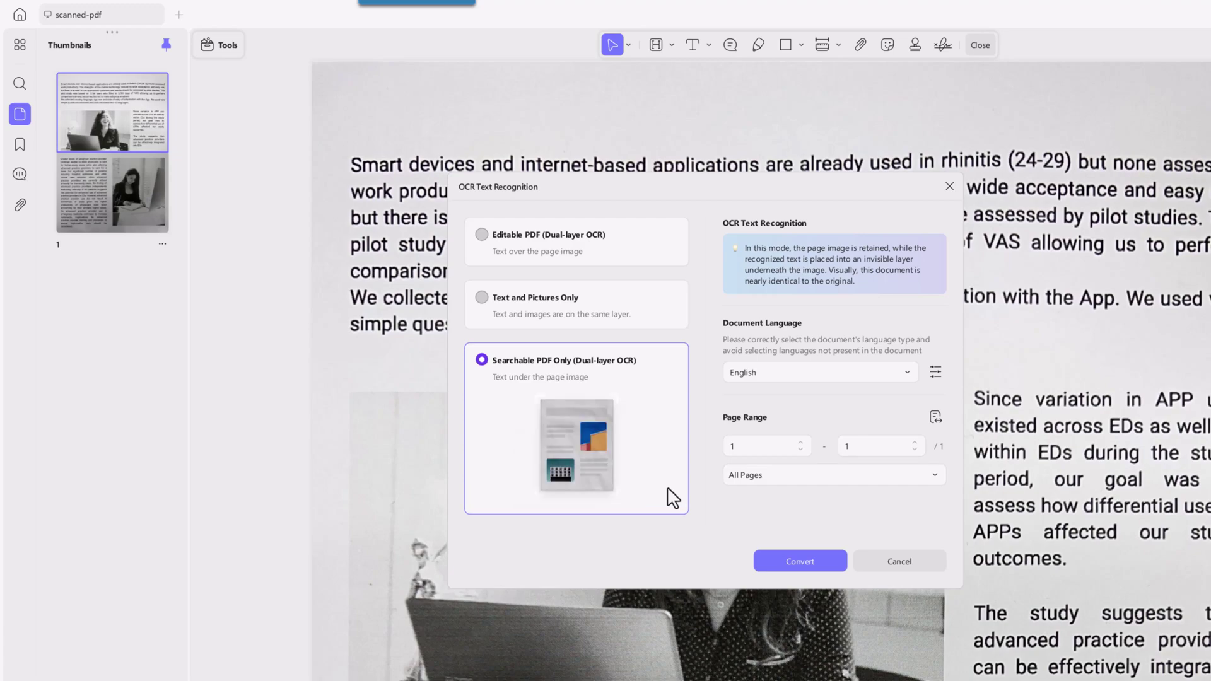
{"action": "left_click", "coordinate": [644, 268]}
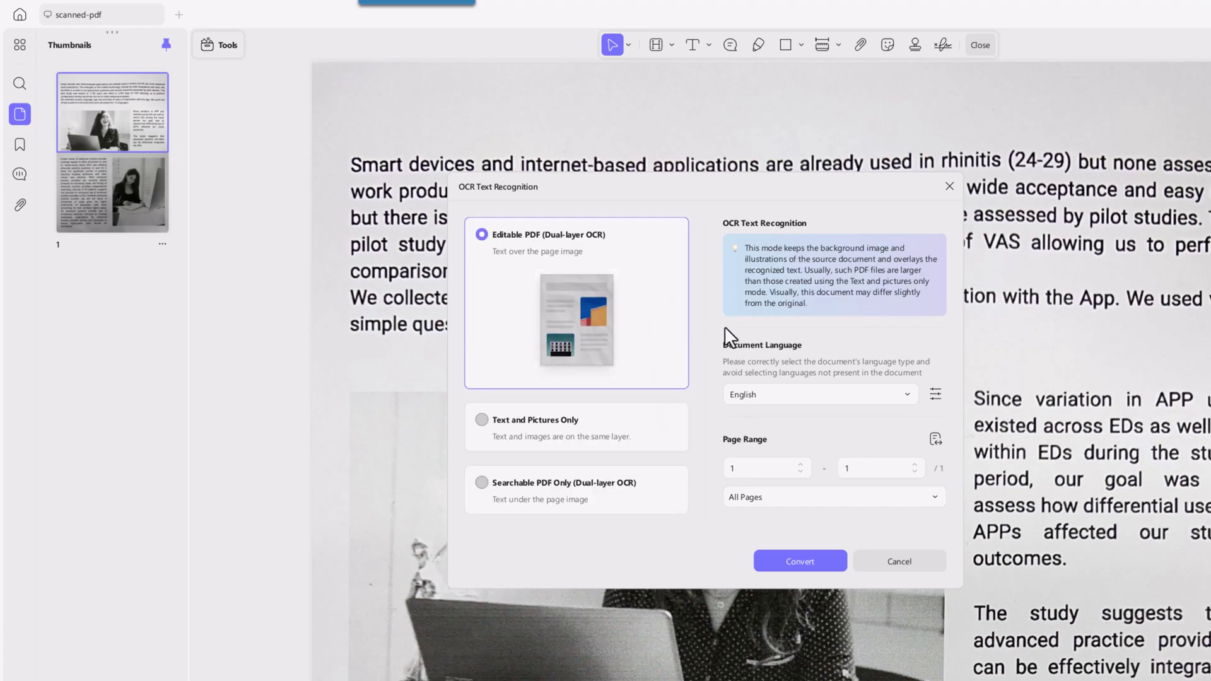
{"action": "left_click", "coordinate": [906, 395]}
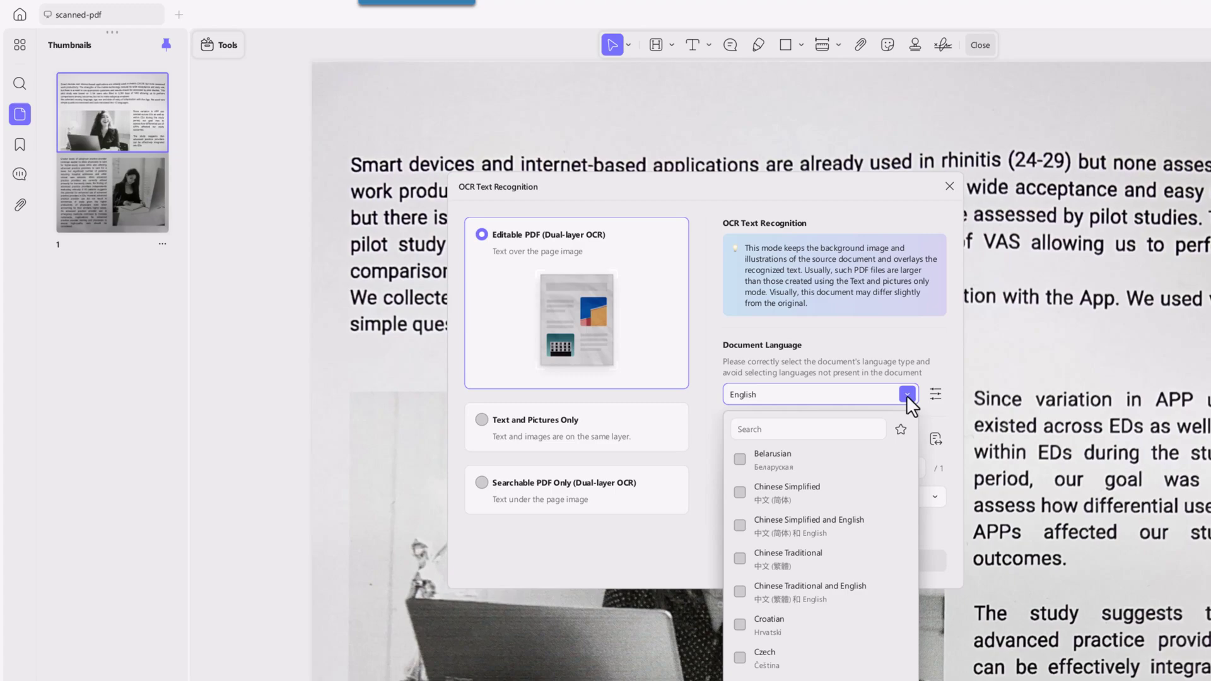
{"action": "left_click", "coordinate": [906, 395]}
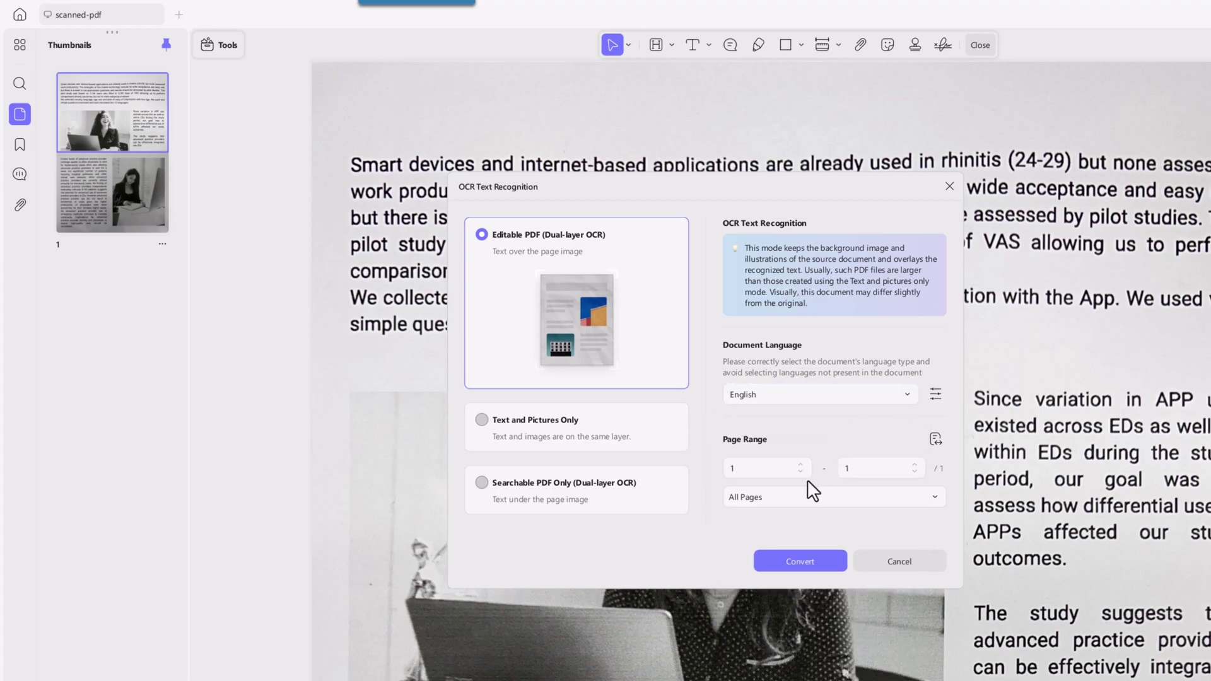
Save the OCR result as a new PDF and change the first-line word 'Smart' to 'Nice'.
{"action": "left_click", "coordinate": [834, 566]}
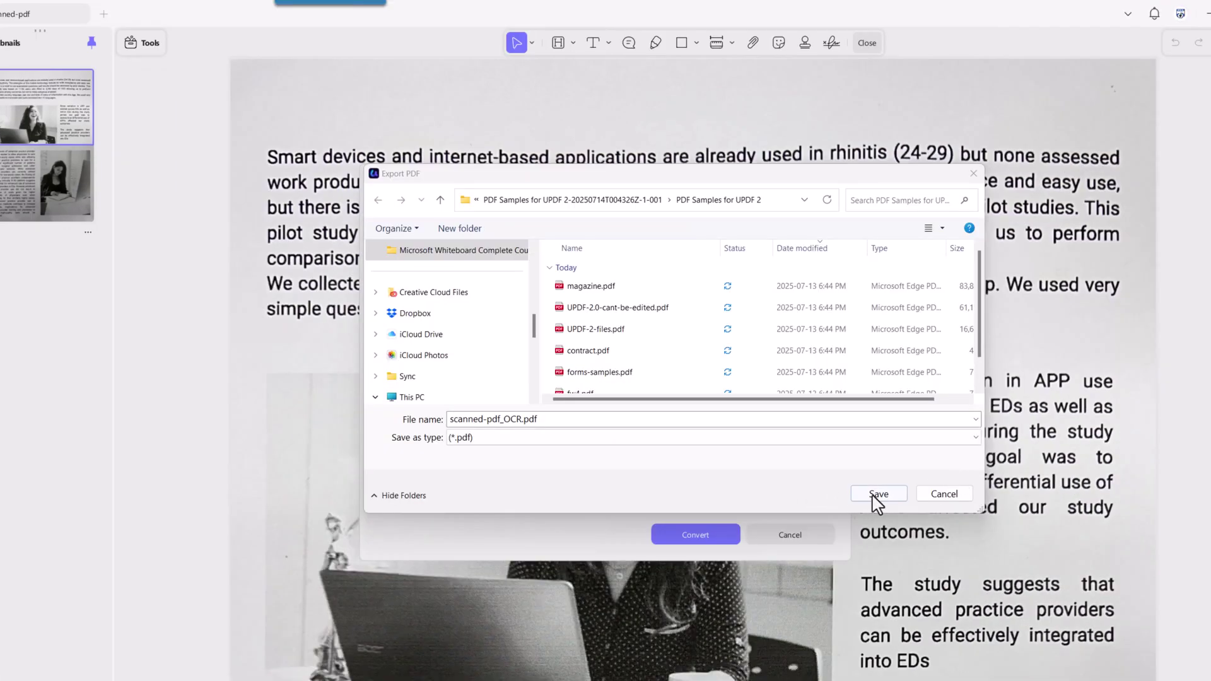
{"action": "left_click", "coordinate": [875, 496]}
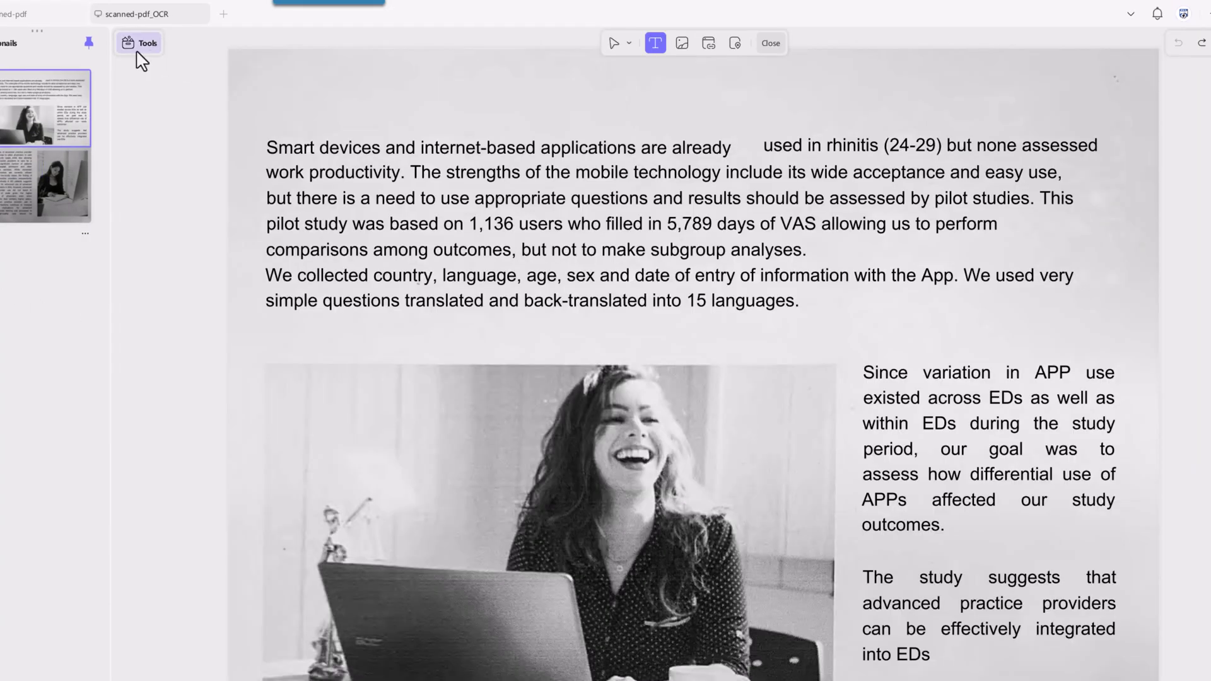
{"action": "left_click", "coordinate": [140, 53]}
{"action": "left_click", "coordinate": [206, 102]}
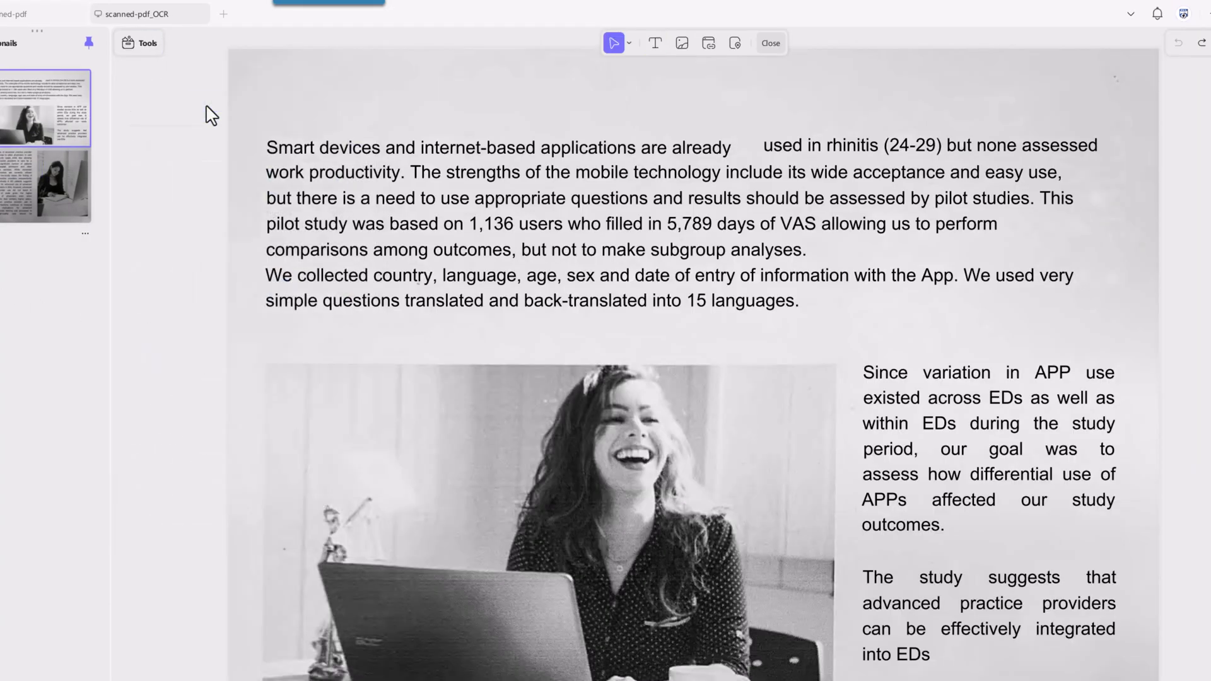
{"action": "left_click", "coordinate": [655, 43]}
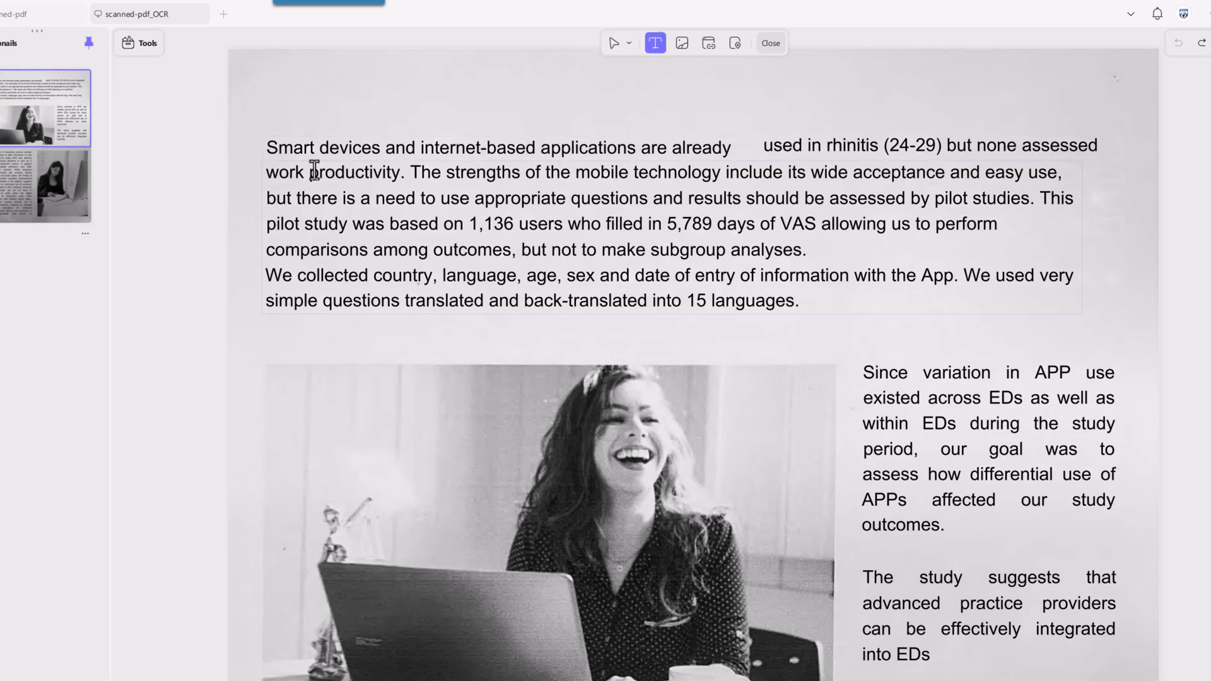
{"action": "double_click", "coordinate": [284, 147]}
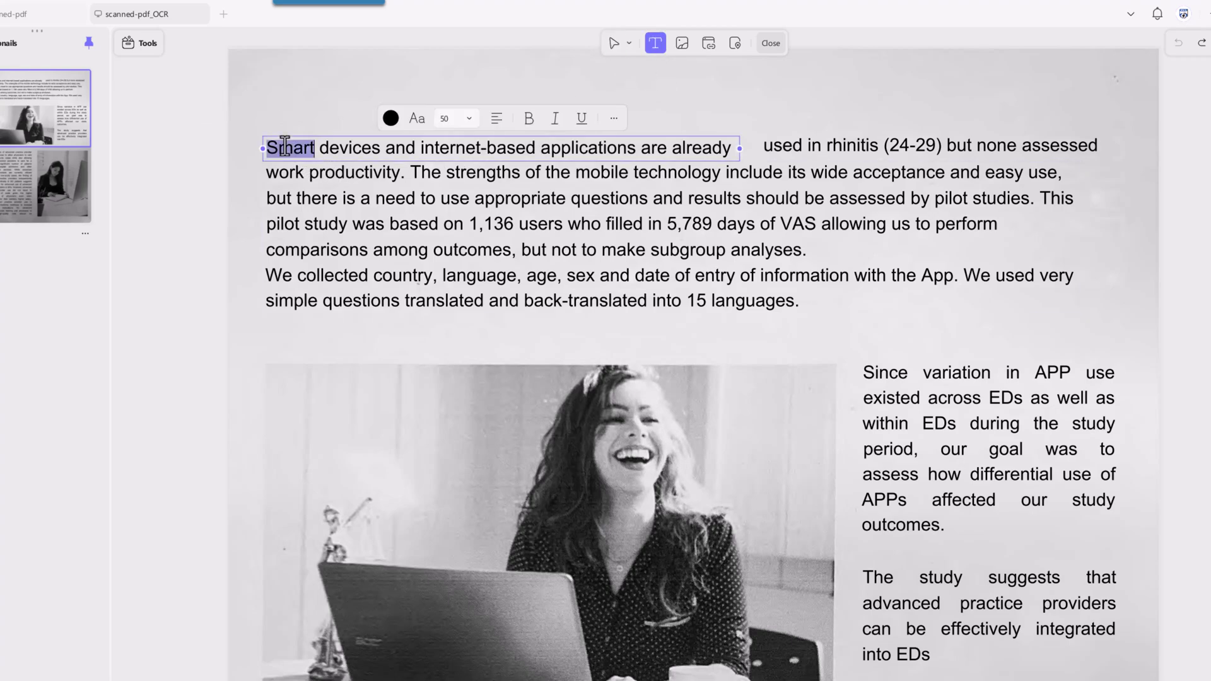
{"action": "type", "text": "Nice"}
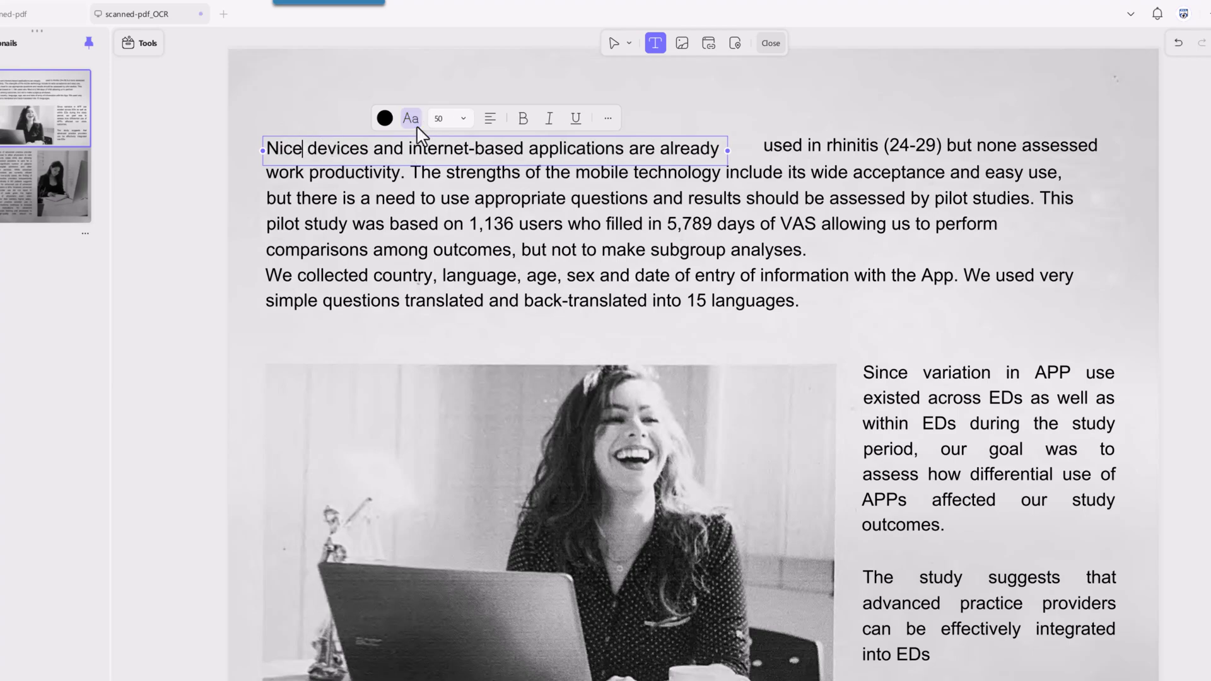
{"action": "left_click", "coordinate": [411, 118]}
{"action": "left_click", "coordinate": [463, 118]}
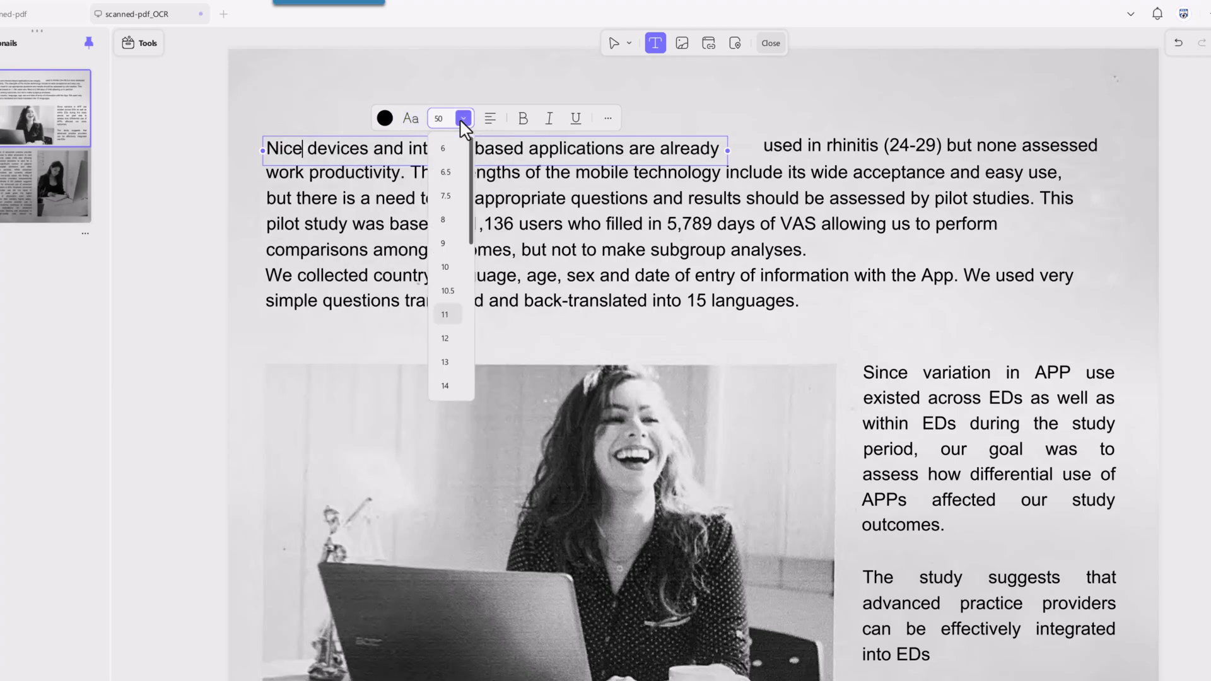
{"action": "left_click", "coordinate": [587, 92]}
{"action": "left_click", "coordinate": [591, 98]}
Rotate the photo of the woman 90° clockwise.
{"action": "left_click", "coordinate": [681, 42]}
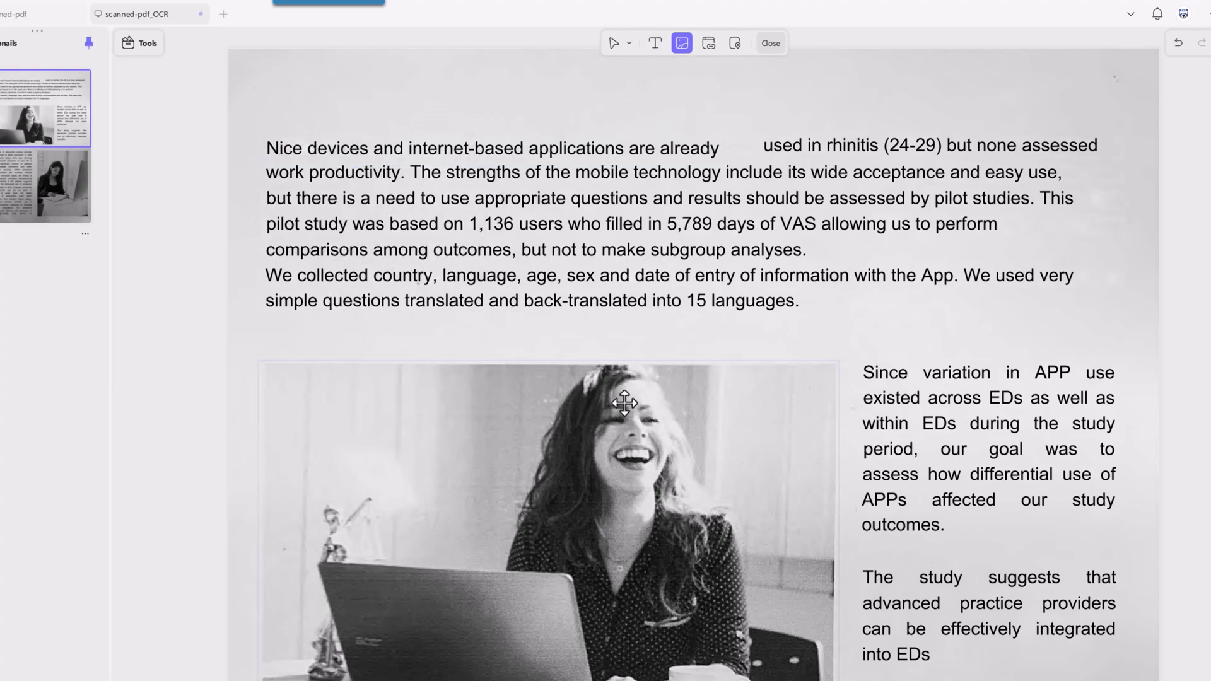
{"action": "left_click", "coordinate": [615, 404]}
{"action": "left_click", "coordinate": [467, 343]}
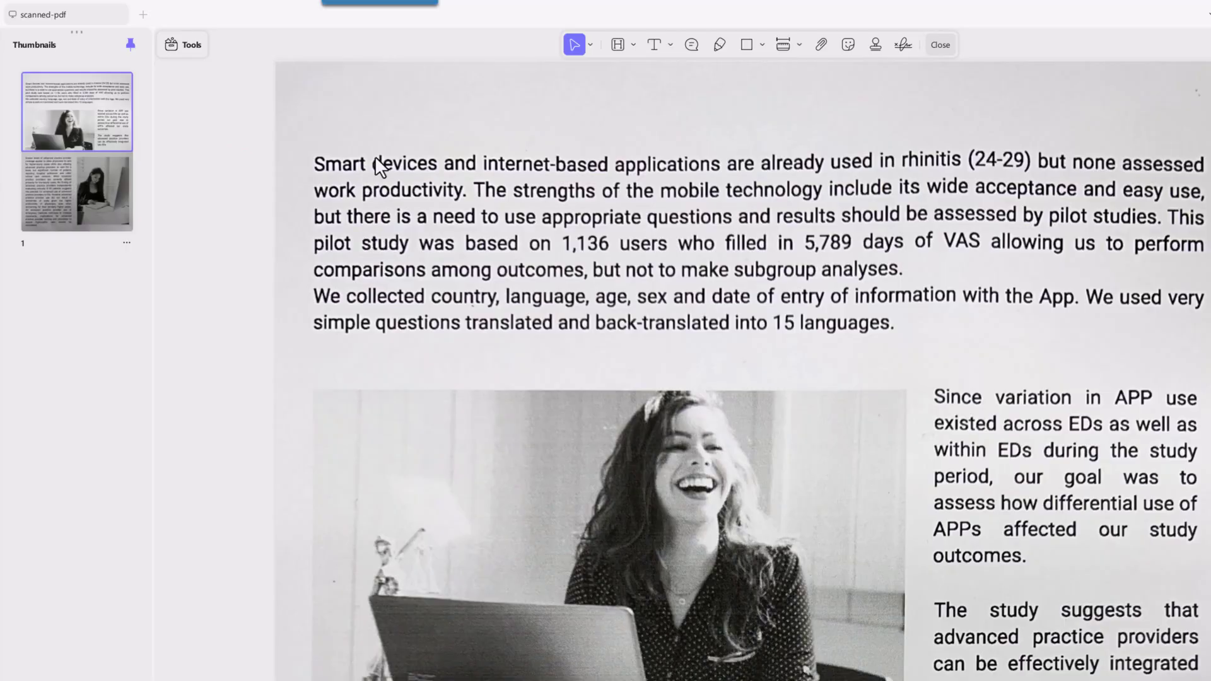
Set PDF-to-Word (.docx) conversion to Retain Word Flowing Style with English OCR on.
{"action": "left_click", "coordinate": [189, 56]}
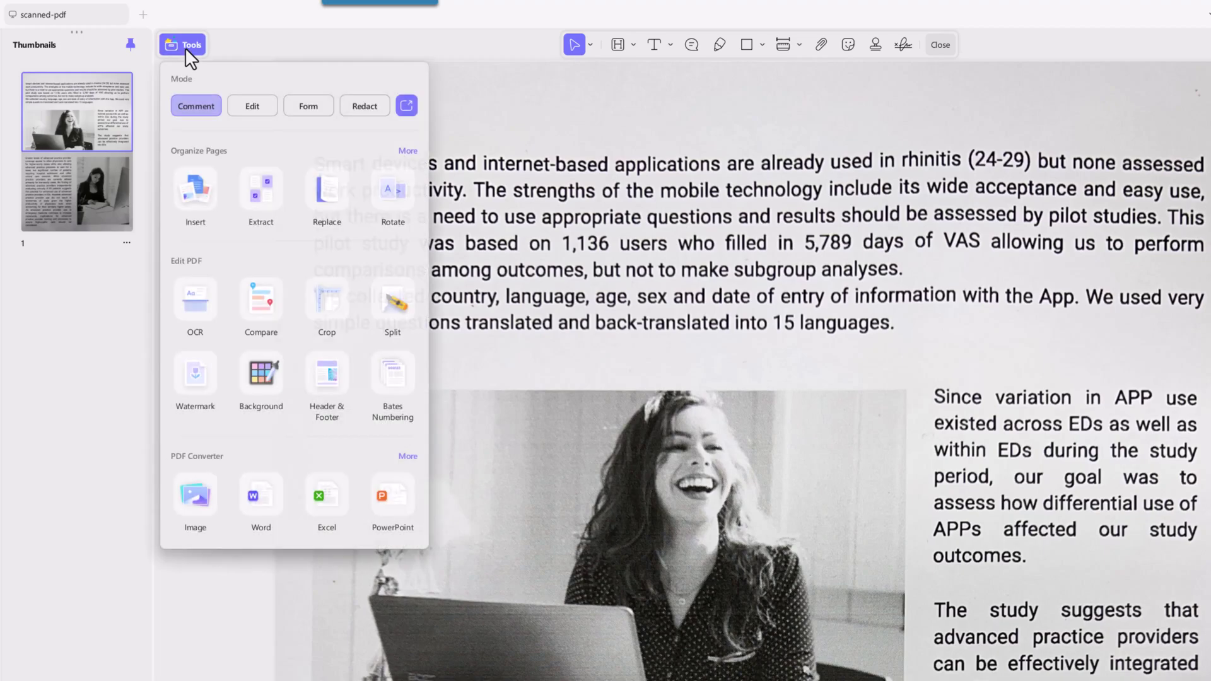
{"action": "left_click", "coordinate": [260, 498]}
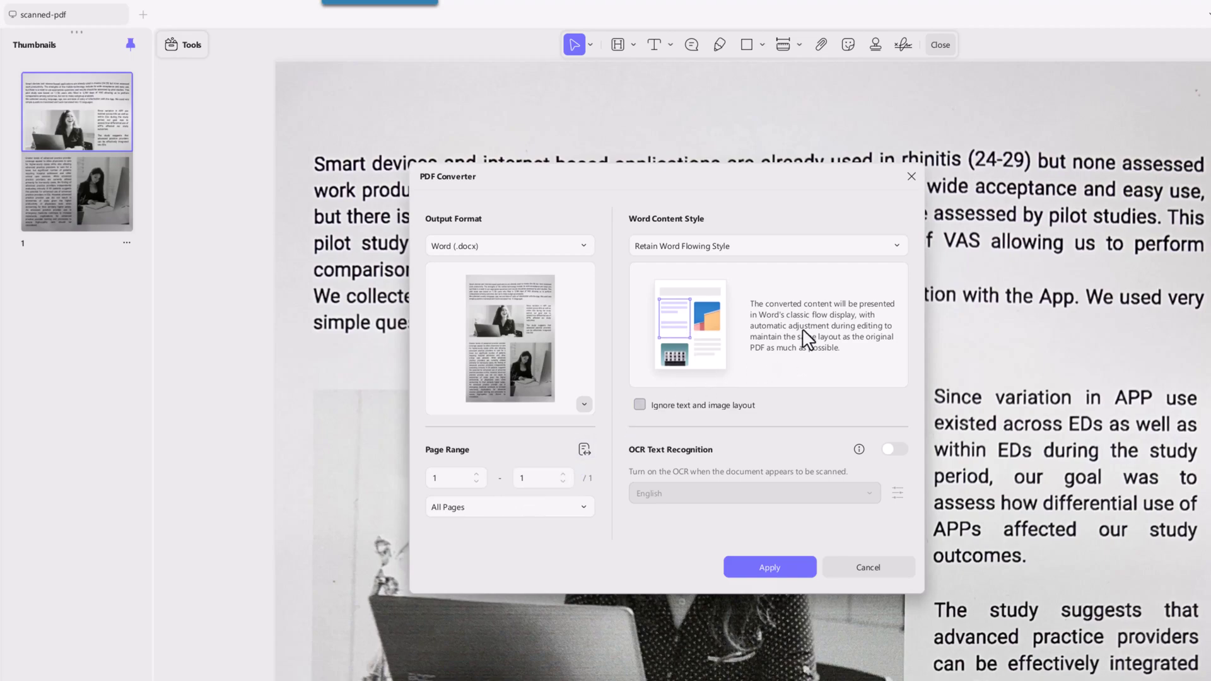
{"action": "left_click", "coordinate": [765, 248]}
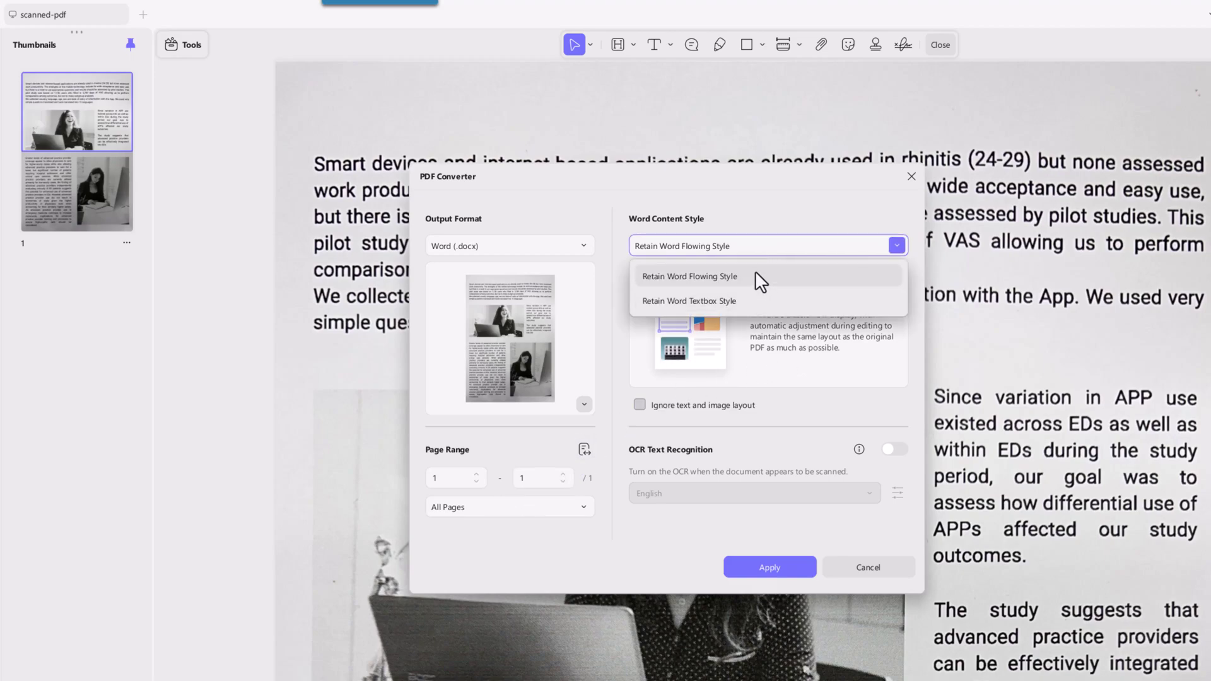
{"action": "left_click", "coordinate": [755, 276]}
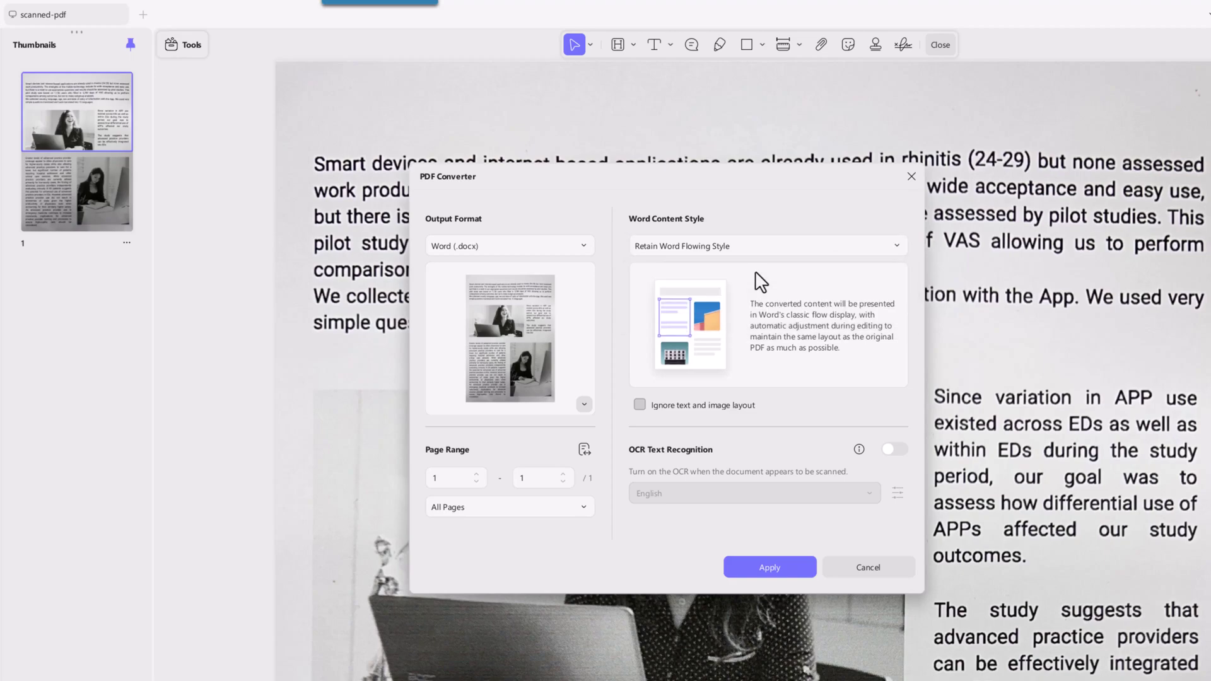
{"action": "left_click", "coordinate": [897, 449]}
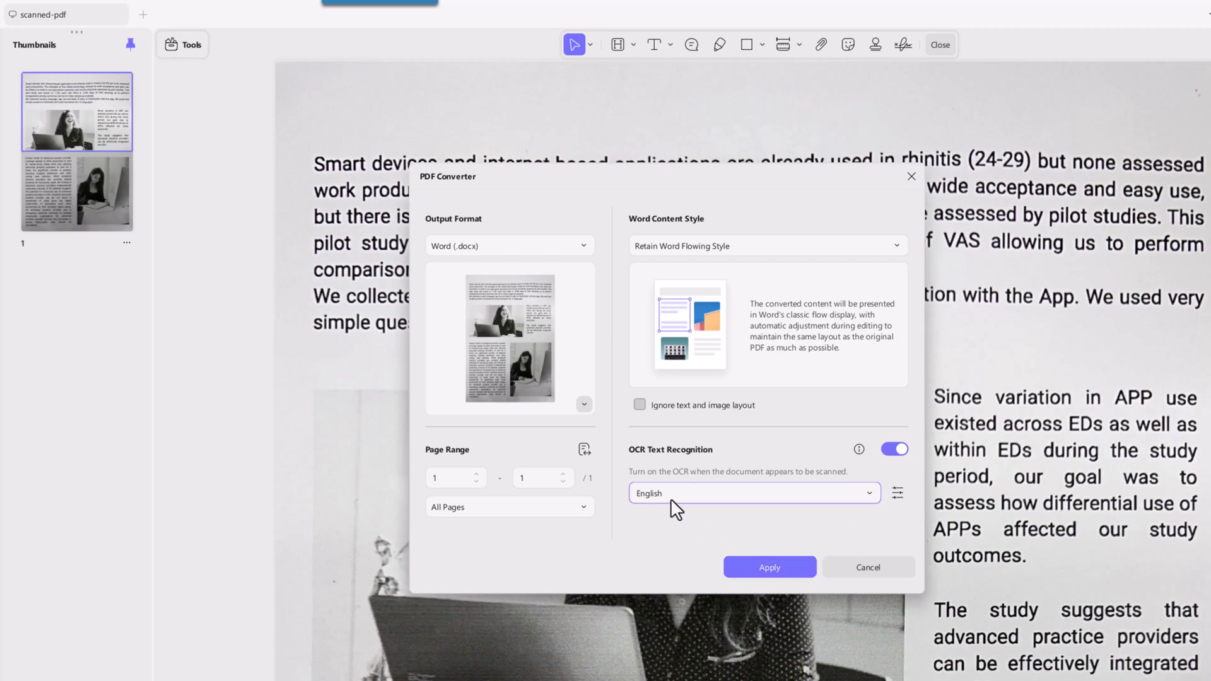
Export the scanned PDF to Word as scanned-pdf_Copy.docx.
{"action": "left_click", "coordinate": [751, 566]}
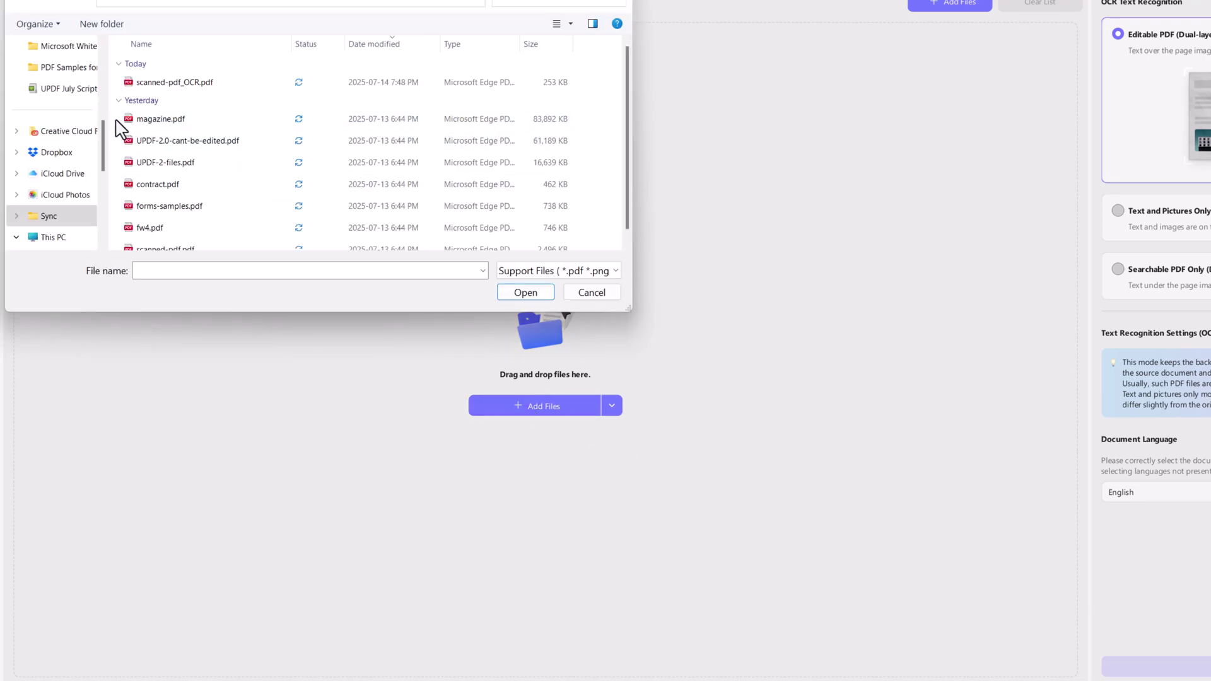
Add five PDFs to Batch OCR and run it as editable PDFs in English.
{"action": "left_click_drag", "start_coordinate": [127, 131], "coordinate": [130, 208]}
{"action": "left_click", "coordinate": [526, 293]}
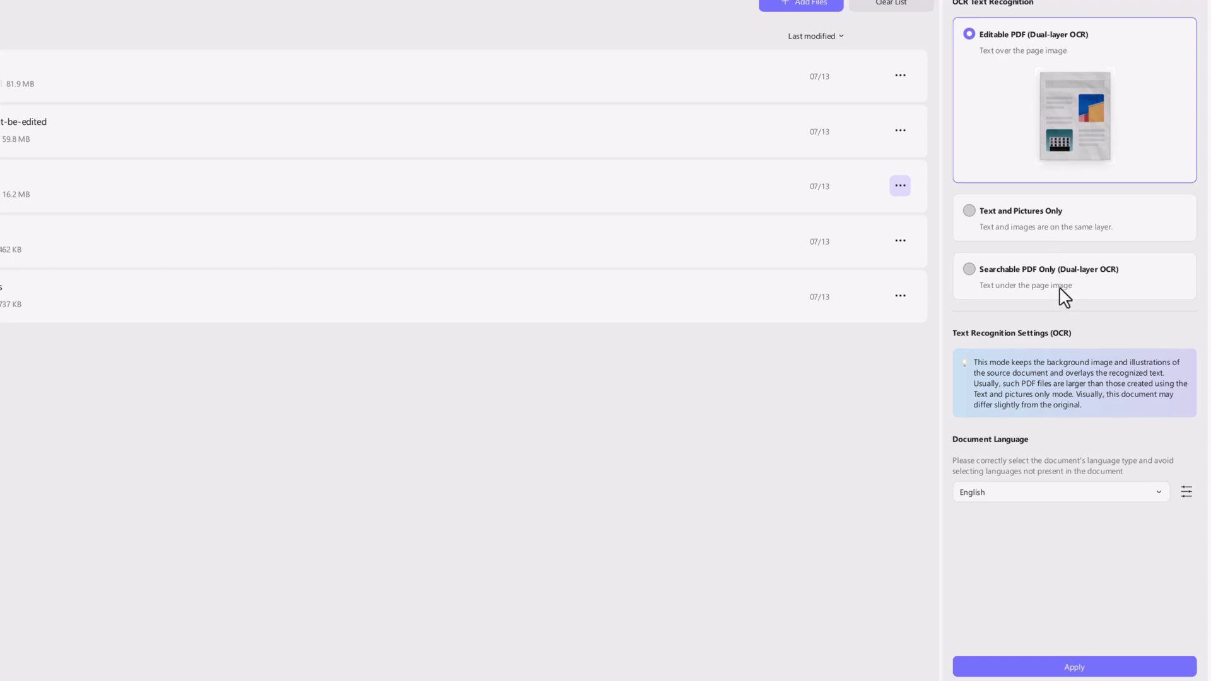
{"action": "left_click", "coordinate": [1104, 500]}
{"action": "left_click", "coordinate": [1103, 500]}
{"action": "left_click", "coordinate": [1103, 501]}
{"action": "left_click", "coordinate": [1087, 670]}
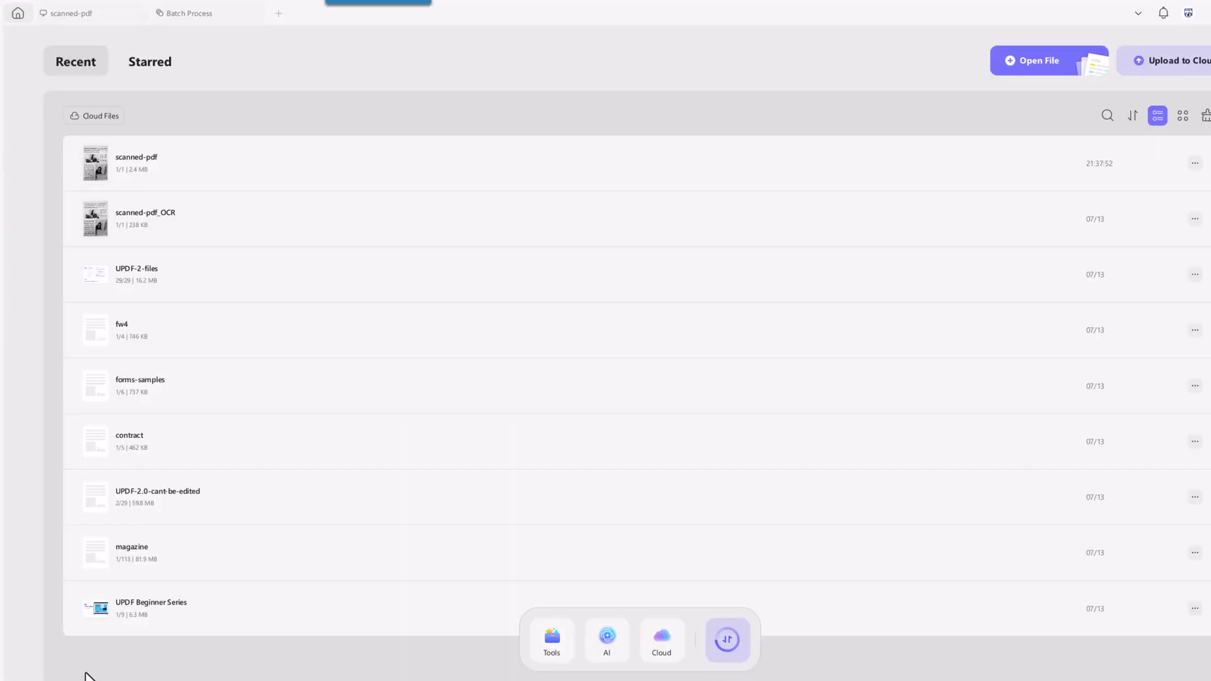
Add six PDFs, including scanned-pdf_OCR, to the batch Convert list.
{"action": "left_click", "coordinate": [557, 646]}
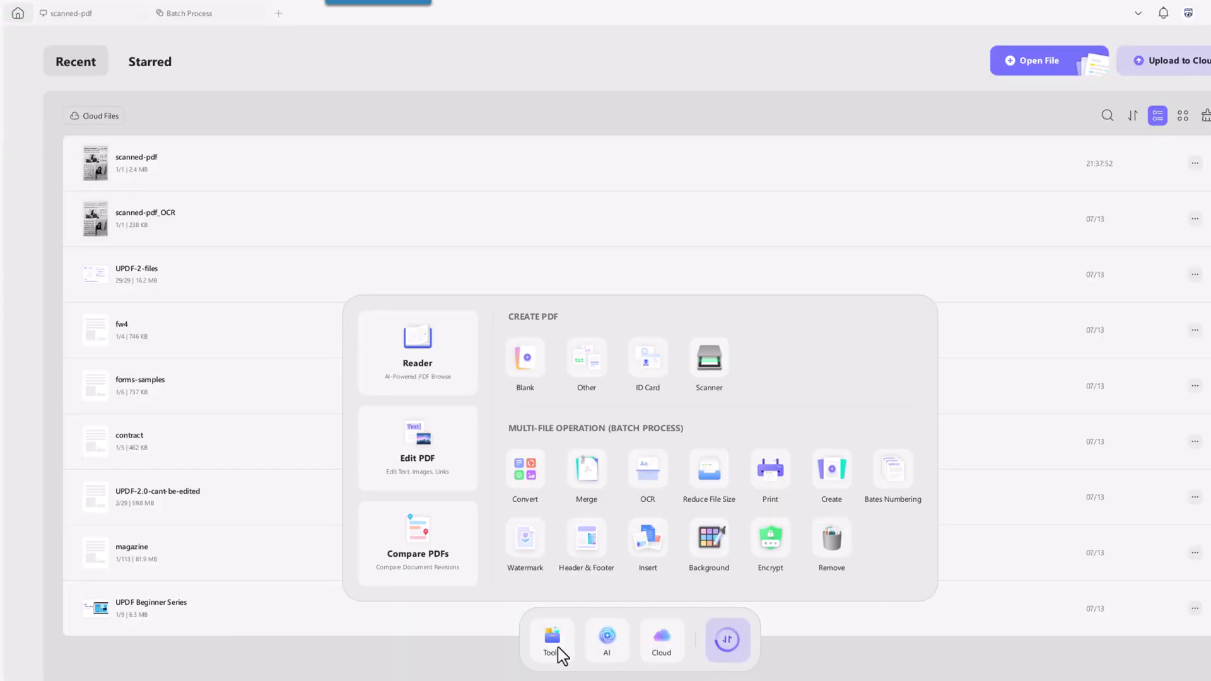
{"action": "left_click", "coordinate": [525, 481]}
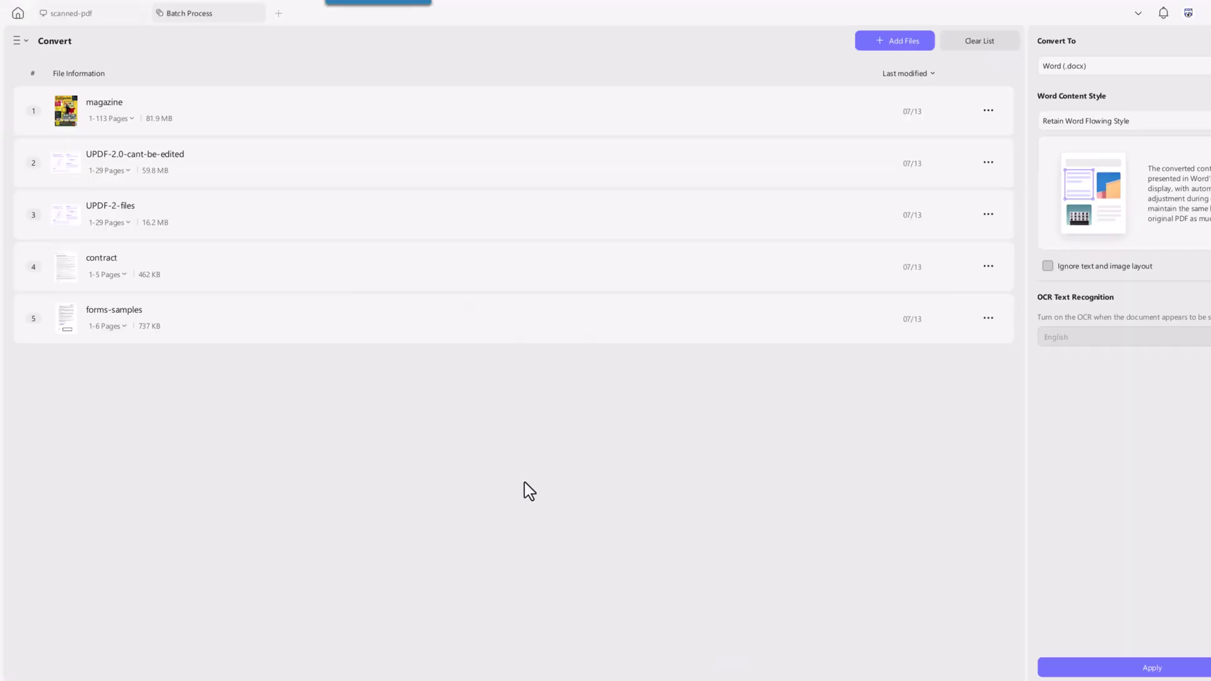
{"action": "left_click", "coordinate": [890, 38]}
{"action": "left_click", "coordinate": [889, 69]}
{"action": "left_click_drag", "start_coordinate": [522, 117], "coordinate": [522, 257]}
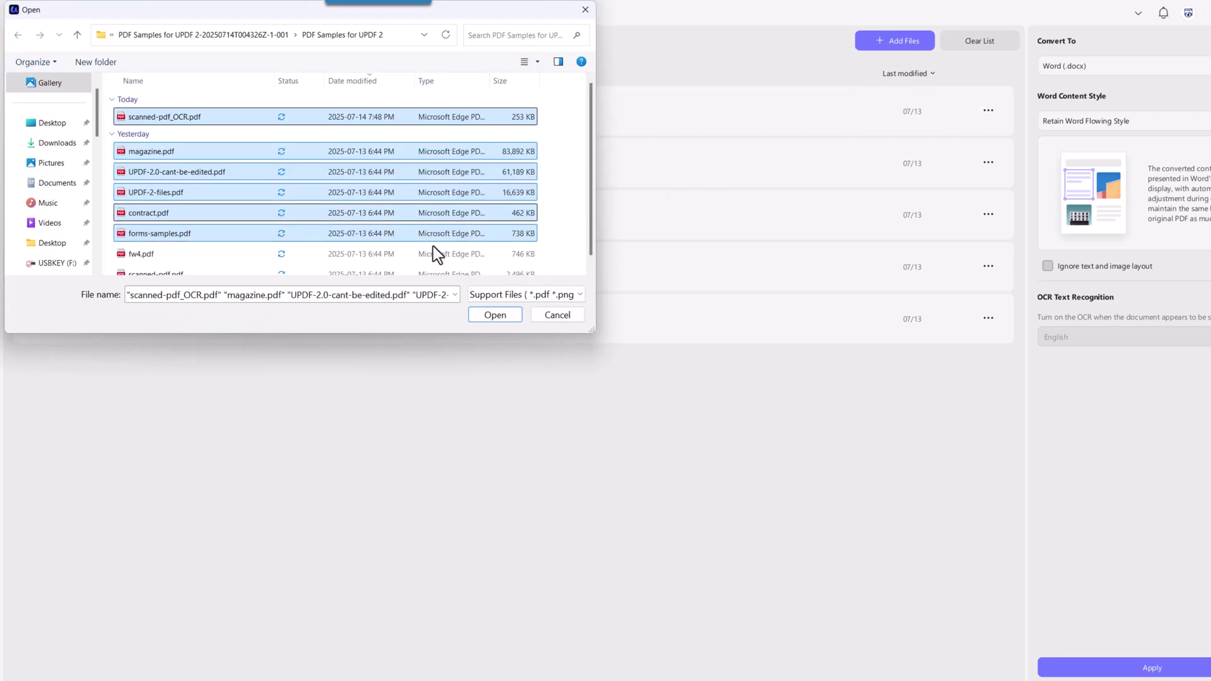
{"action": "left_click", "coordinate": [514, 319]}
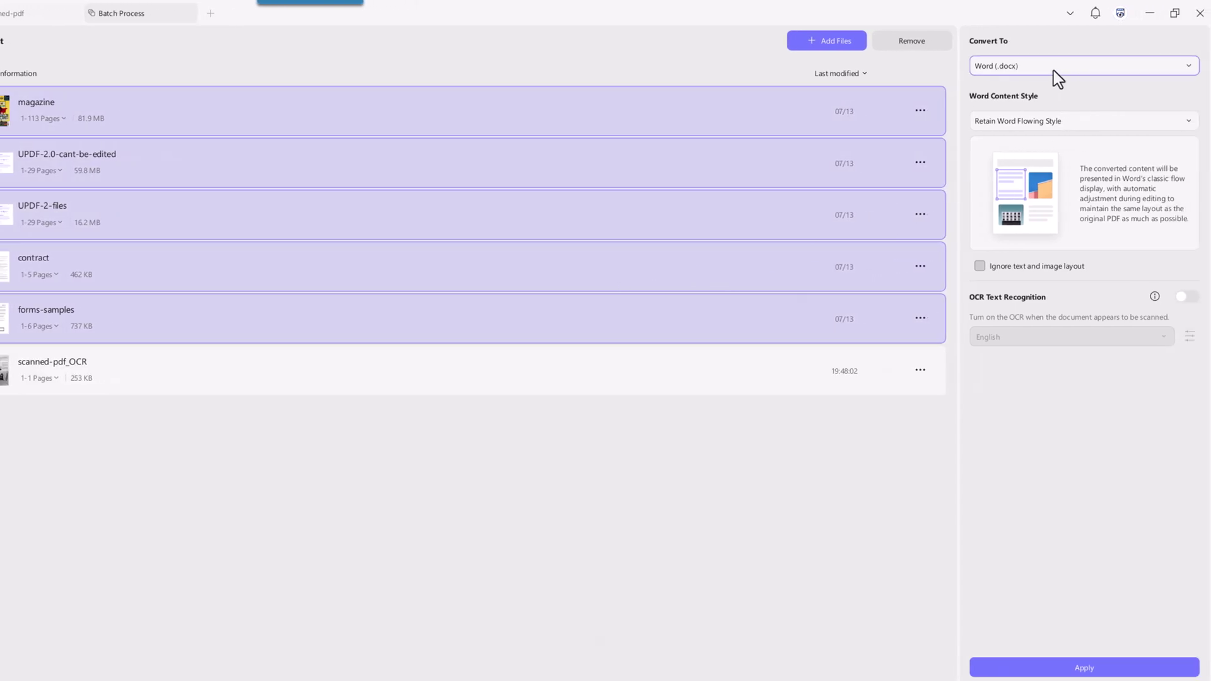
Set the batch output to Word (.docx), flowing style, with English OCR enabled.
{"action": "left_click", "coordinate": [1100, 68]}
{"action": "left_click", "coordinate": [1002, 93]}
{"action": "left_click", "coordinate": [1106, 123]}
{"action": "left_click", "coordinate": [1110, 147]}
{"action": "left_click", "coordinate": [1185, 296]}
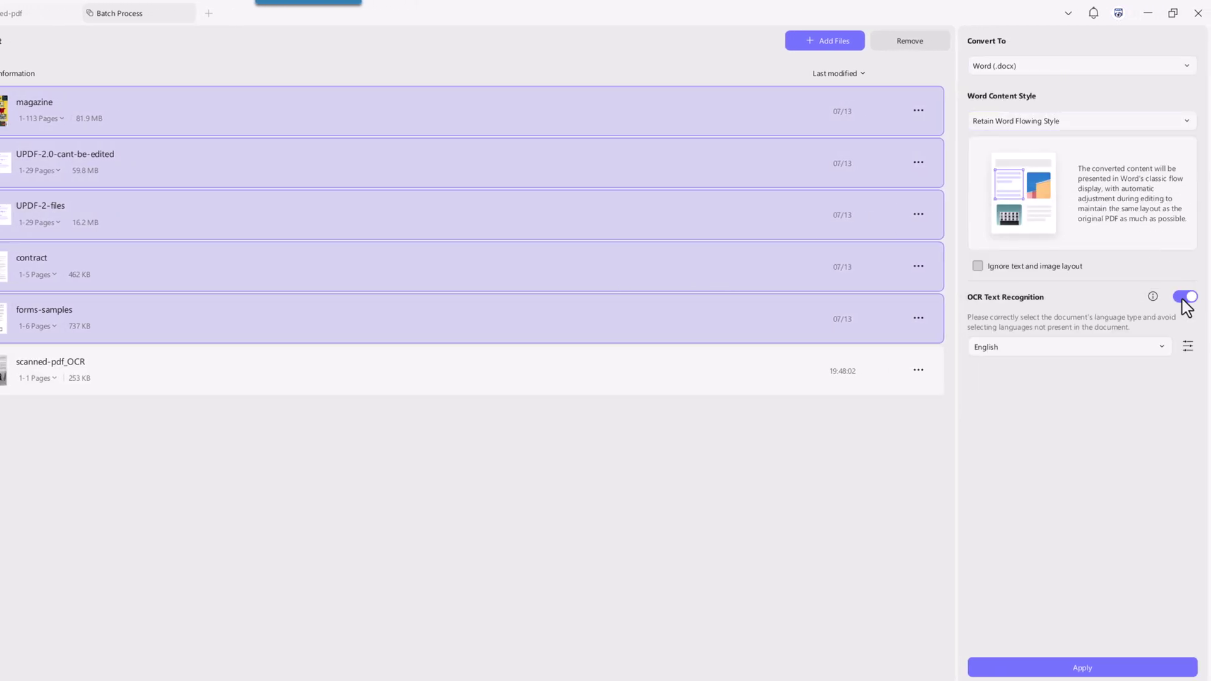
{"action": "left_click", "coordinate": [1126, 348]}
{"action": "left_click", "coordinate": [1096, 672]}
Apply the batch Word conversion so UPDF asks for an output folder.
{"action": "left_click", "coordinate": [1096, 673]}
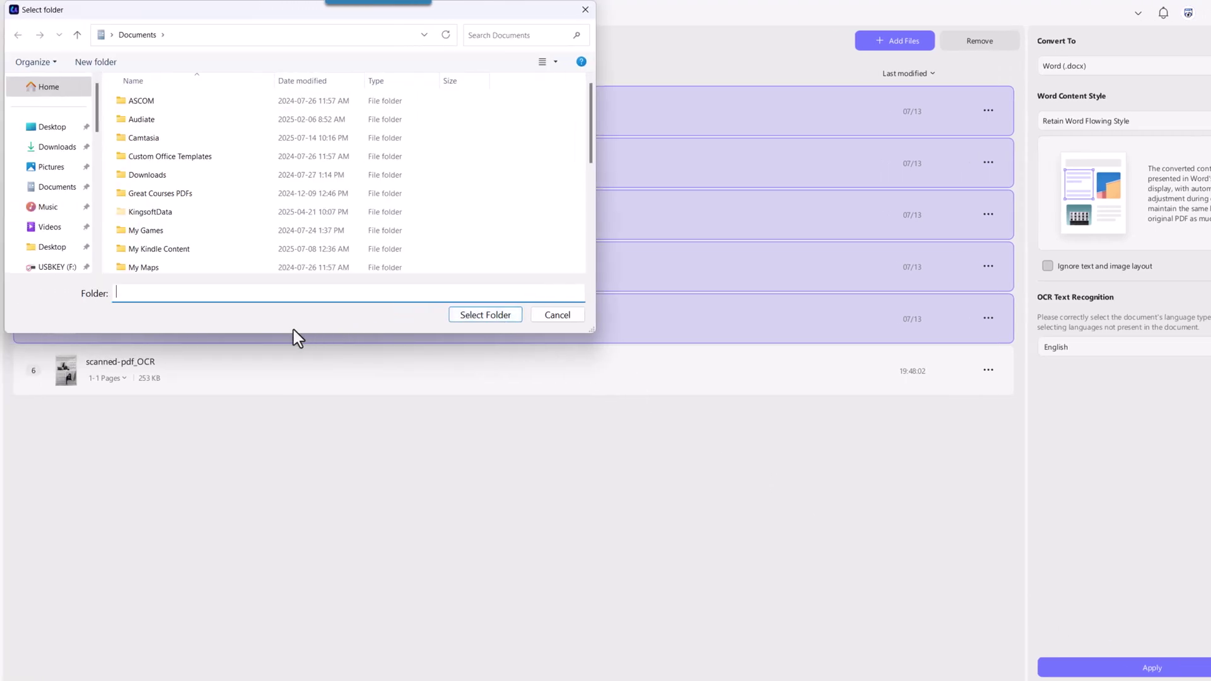